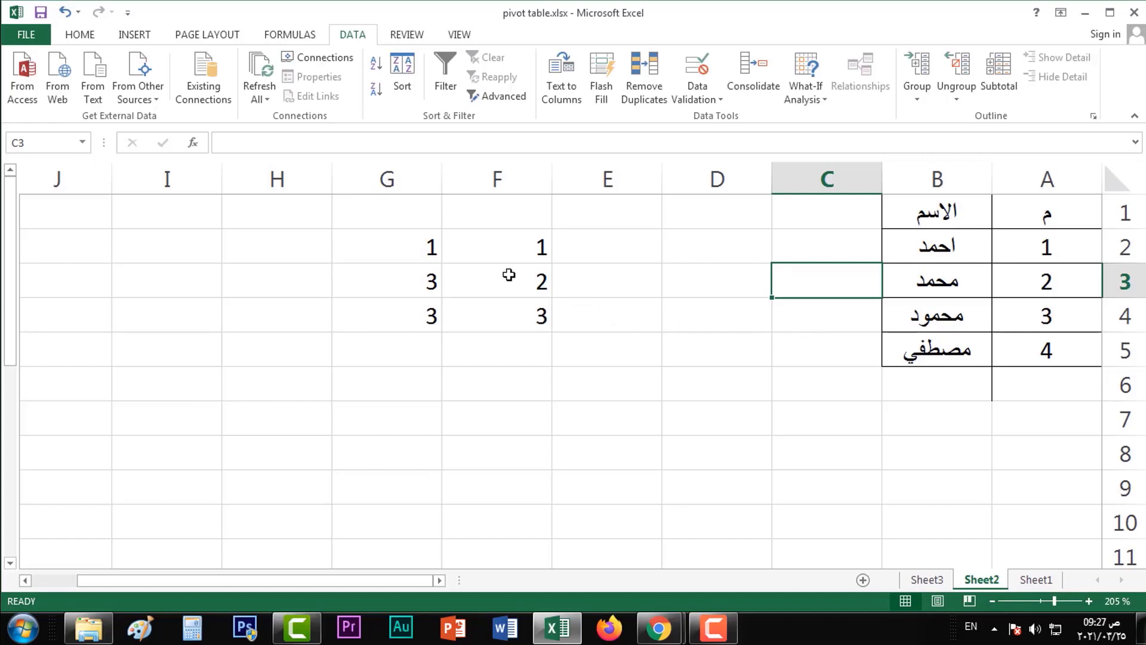
# - Enter the formula =G2=F2 in H2 to compare columns G and F
pyautogui.moveTo(488, 238); pyautogui.dragTo(486, 285)
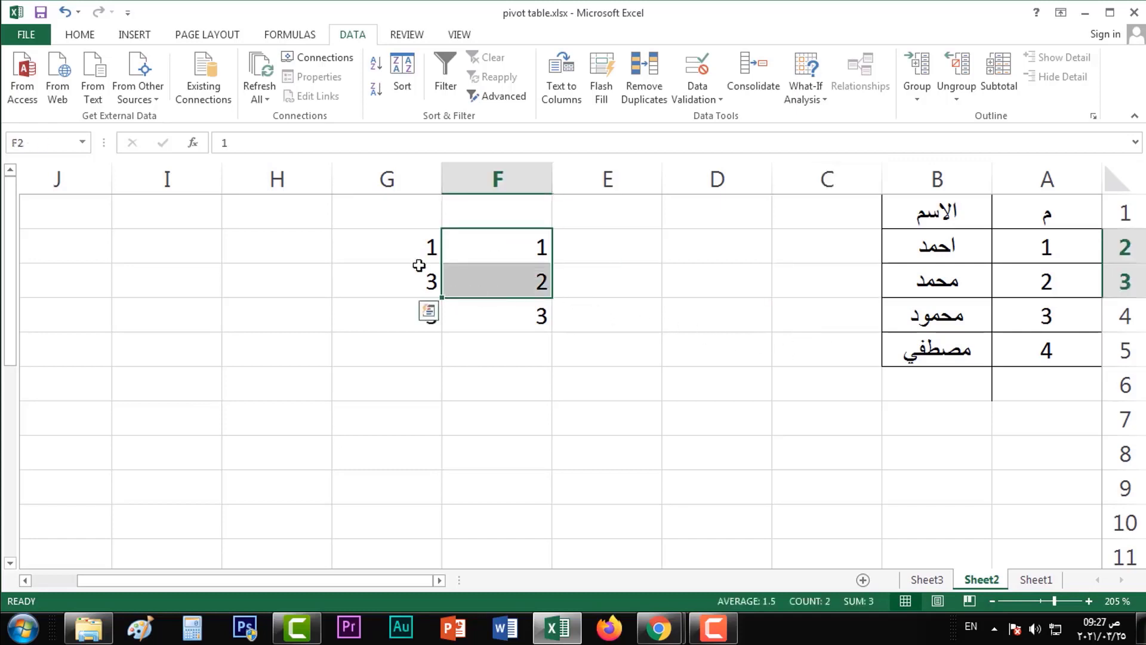
pyautogui.click(287, 242)
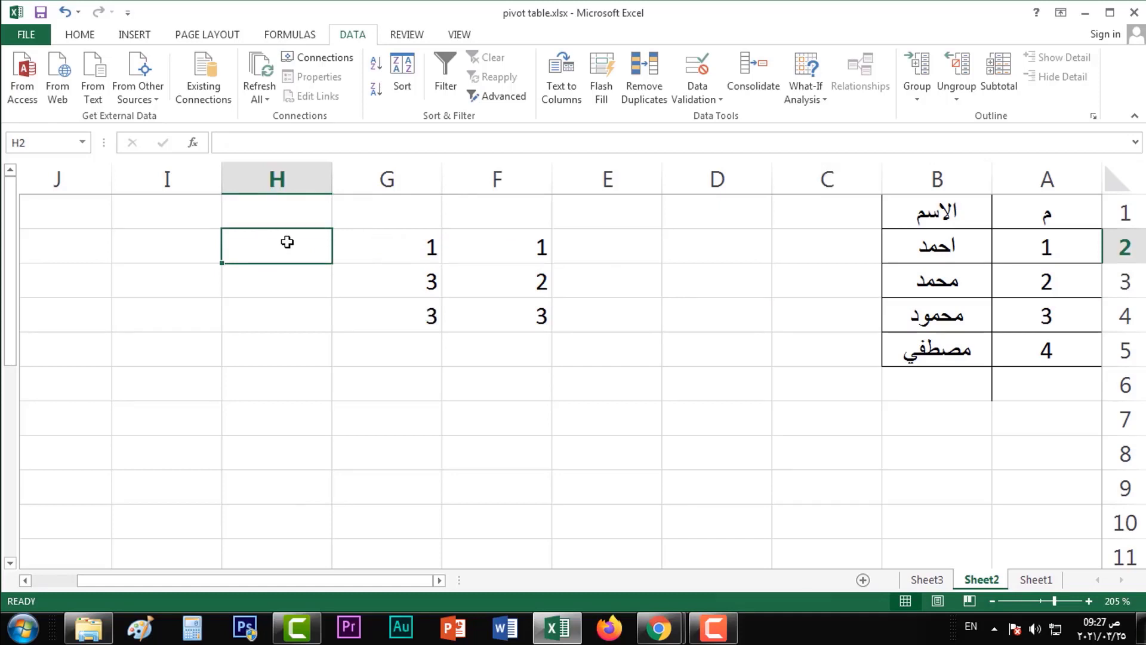
pyautogui.write('=')
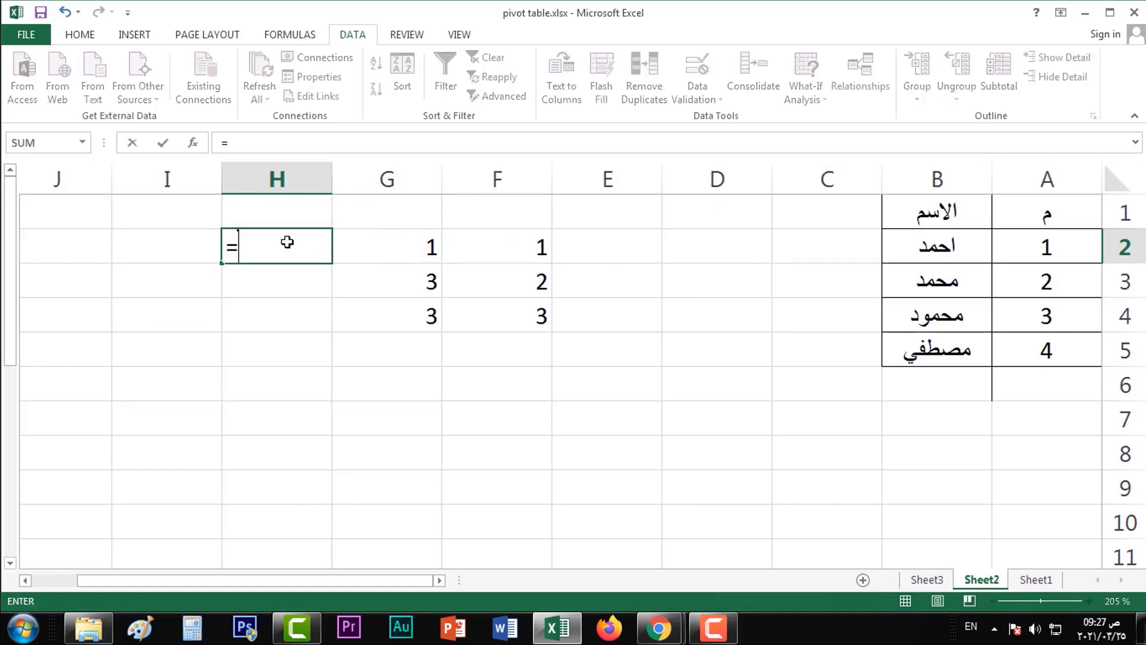
pyautogui.press('Left')
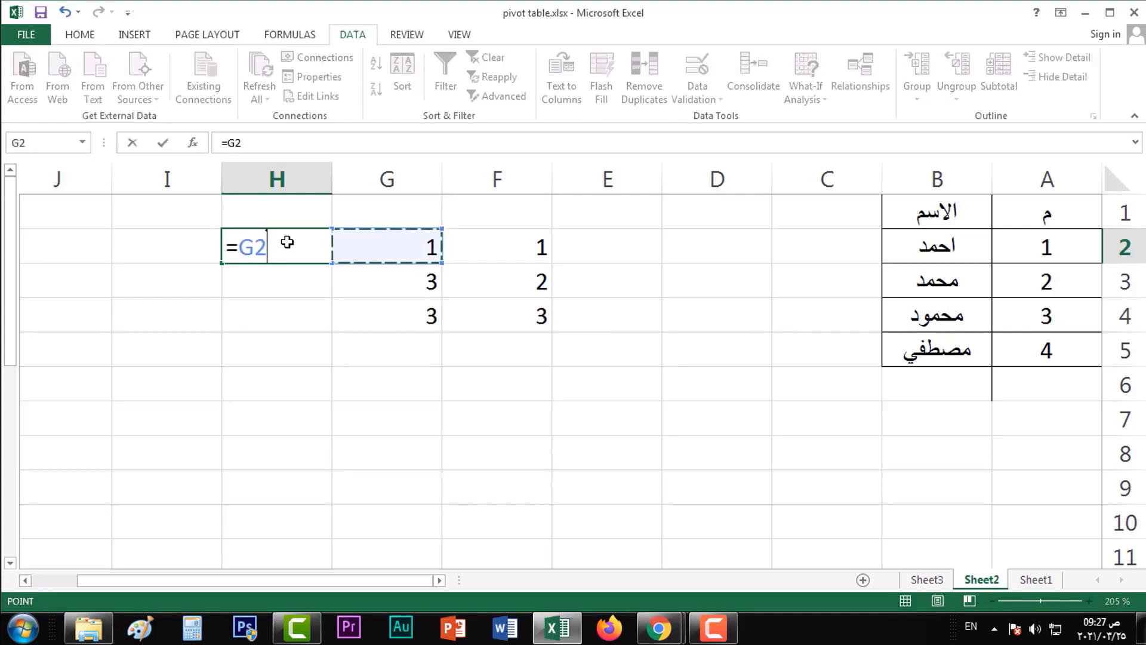
pyautogui.write('=')
pyautogui.press('Left')
pyautogui.press('Return')
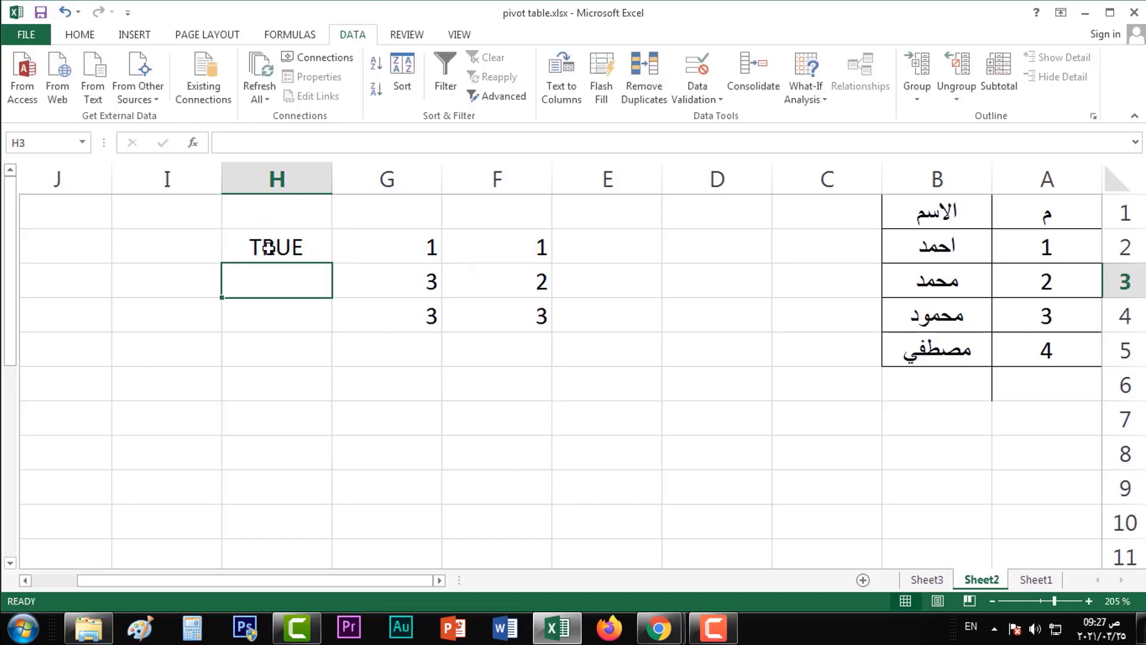
# - Fill the comparison down to H4, giving TRUE, FALSE, TRUE
pyautogui.click(267, 249)
pyautogui.click(454, 288)
pyautogui.click(410, 284)
pyautogui.click(274, 275)
pyautogui.click(235, 252)
pyautogui.moveTo(224, 264); pyautogui.dragTo(225, 332)
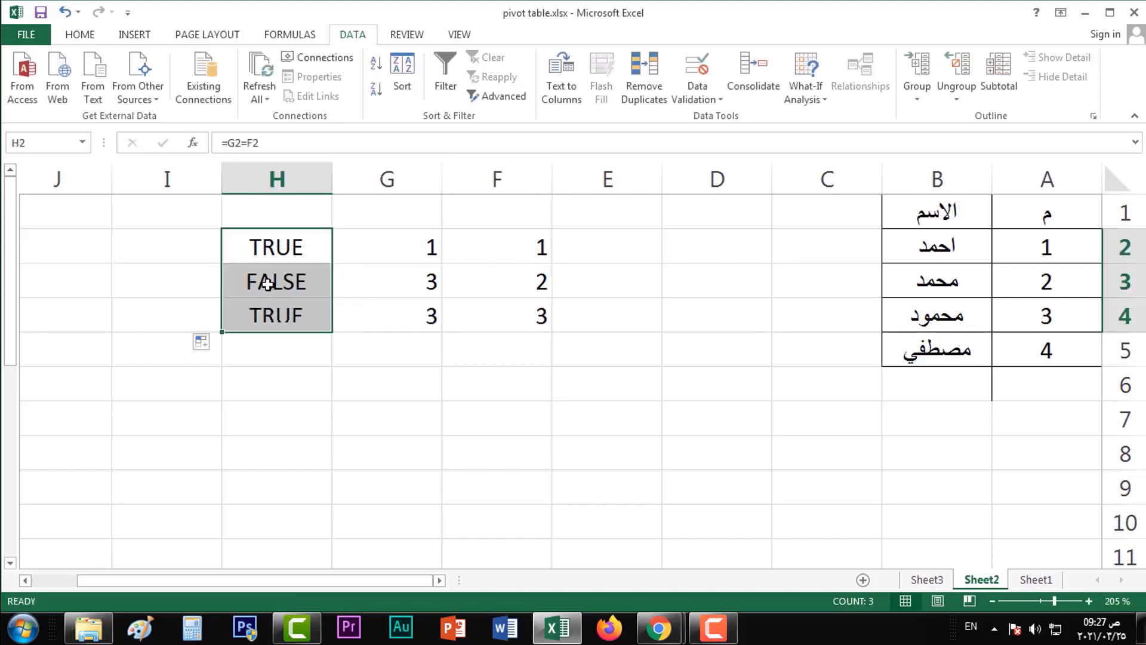
pyautogui.click(487, 321)
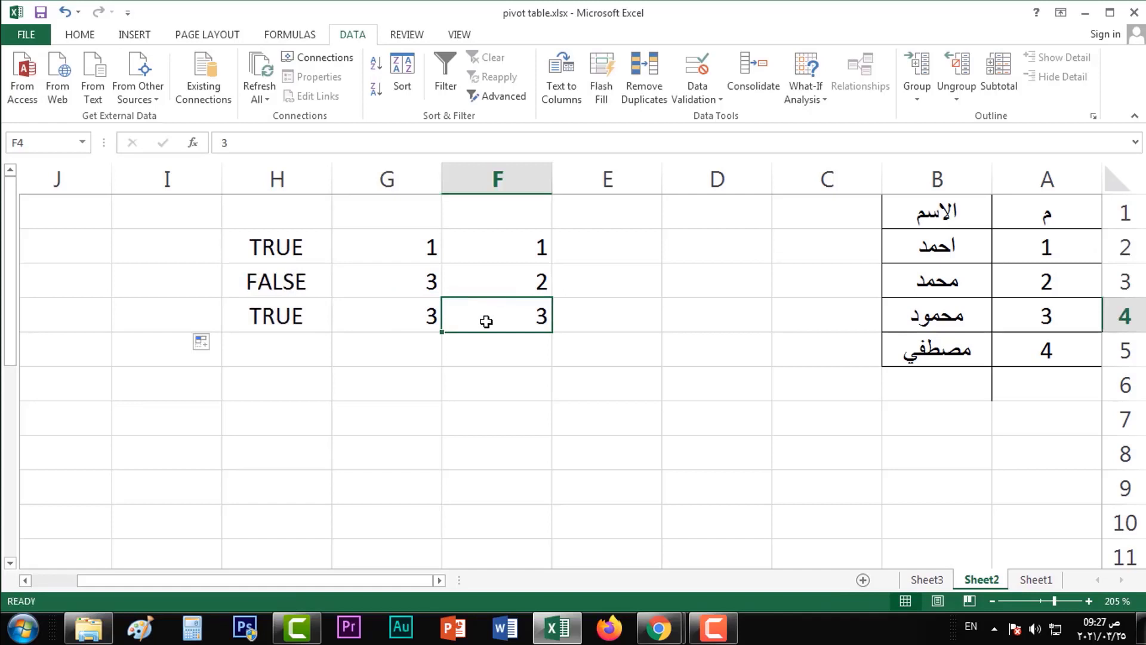
pyautogui.click(288, 317)
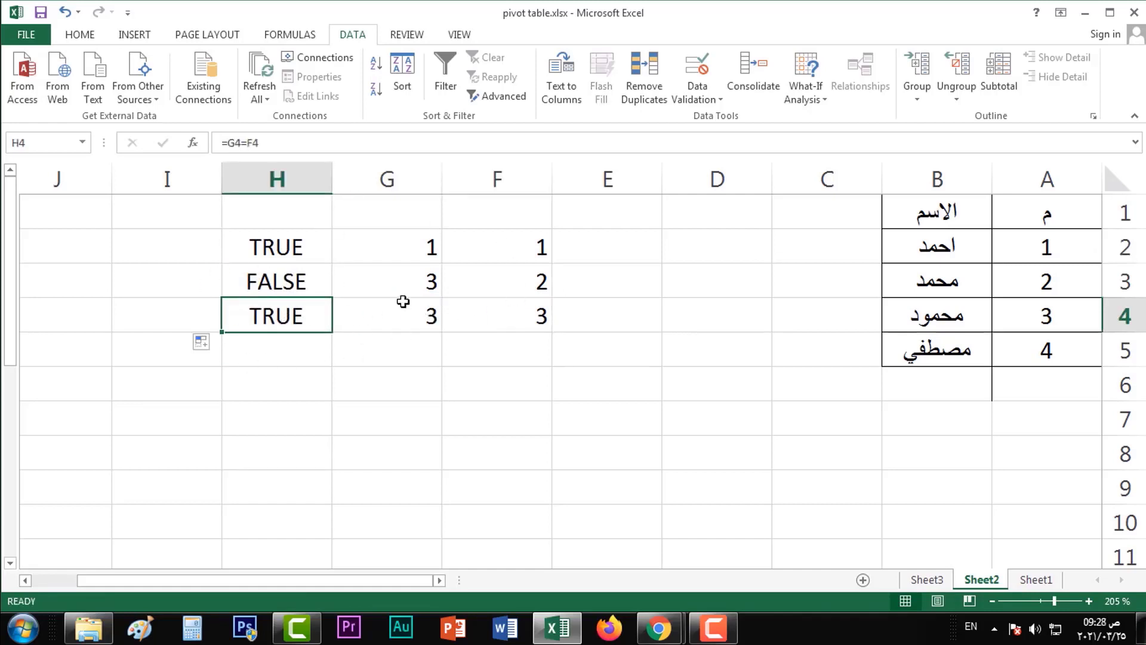
pyautogui.click(557, 412)
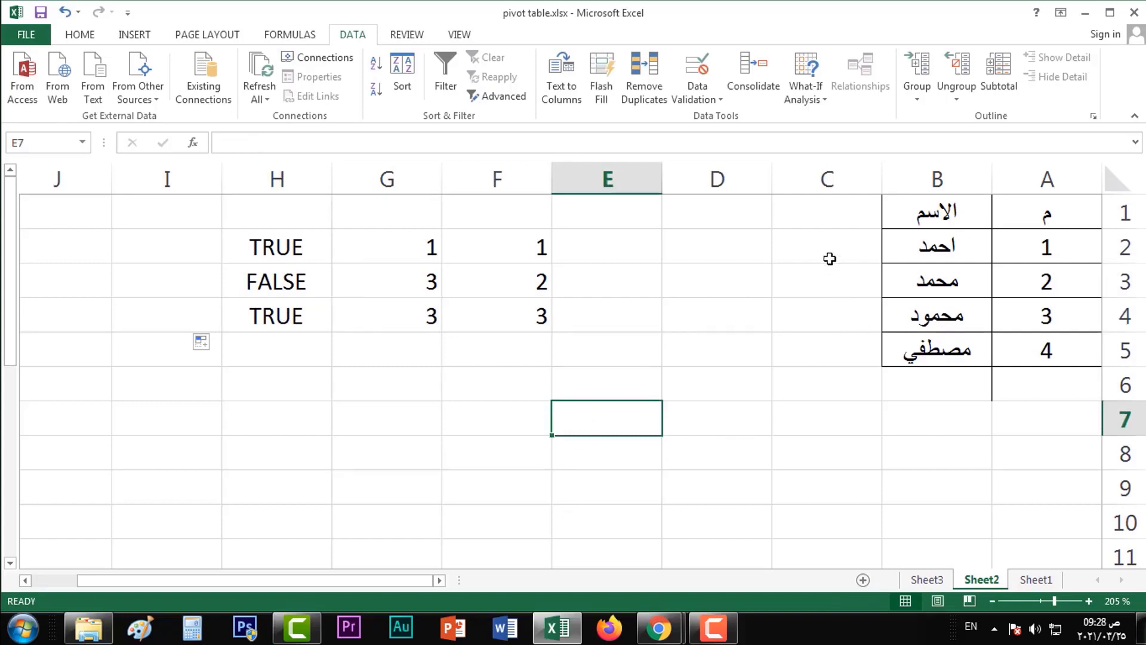
# - Enter =COUNTIF(A:A;A2) in C2, which returns 1
pyautogui.click(797, 258)
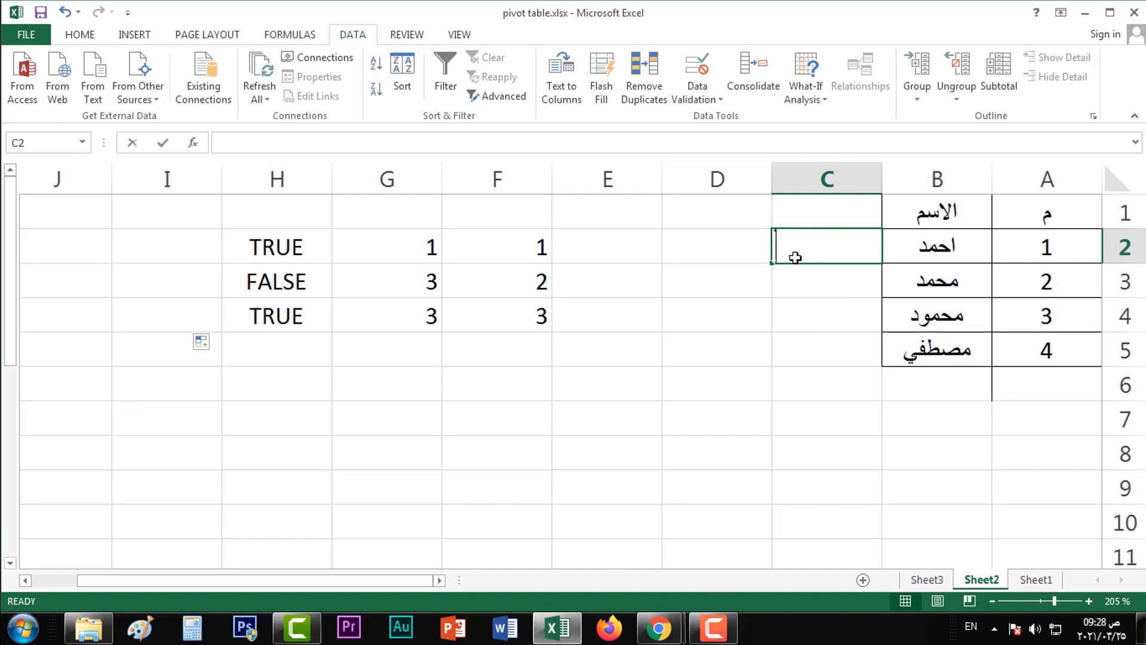
pyautogui.write('=COUNTIF(')
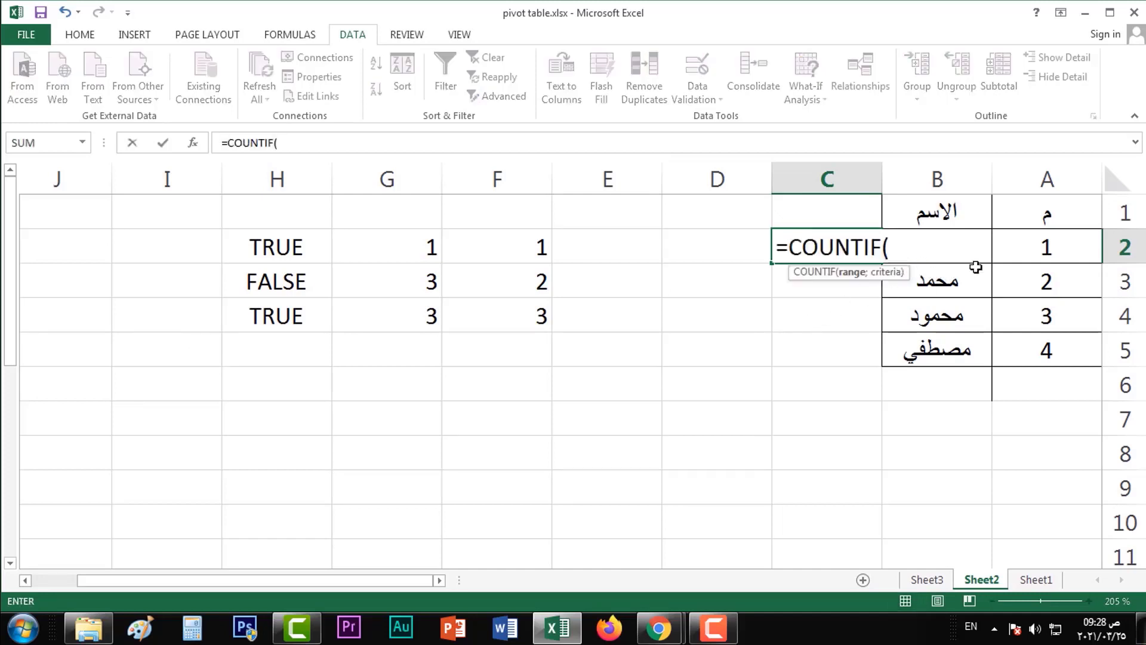
pyautogui.click(1065, 177)
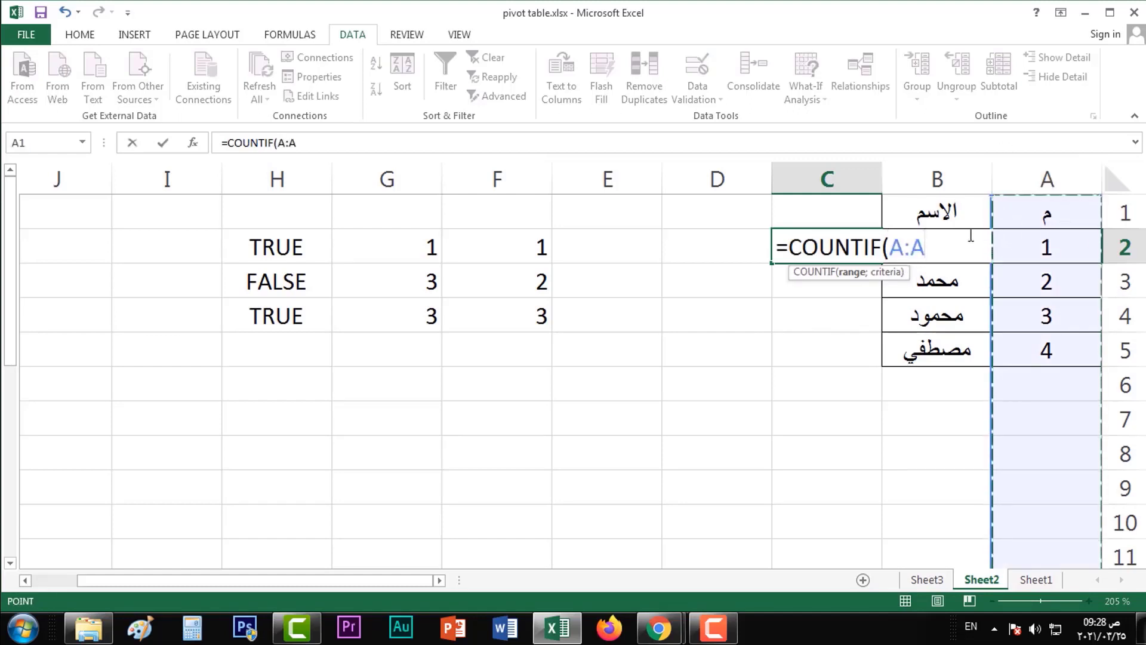
pyautogui.write(';')
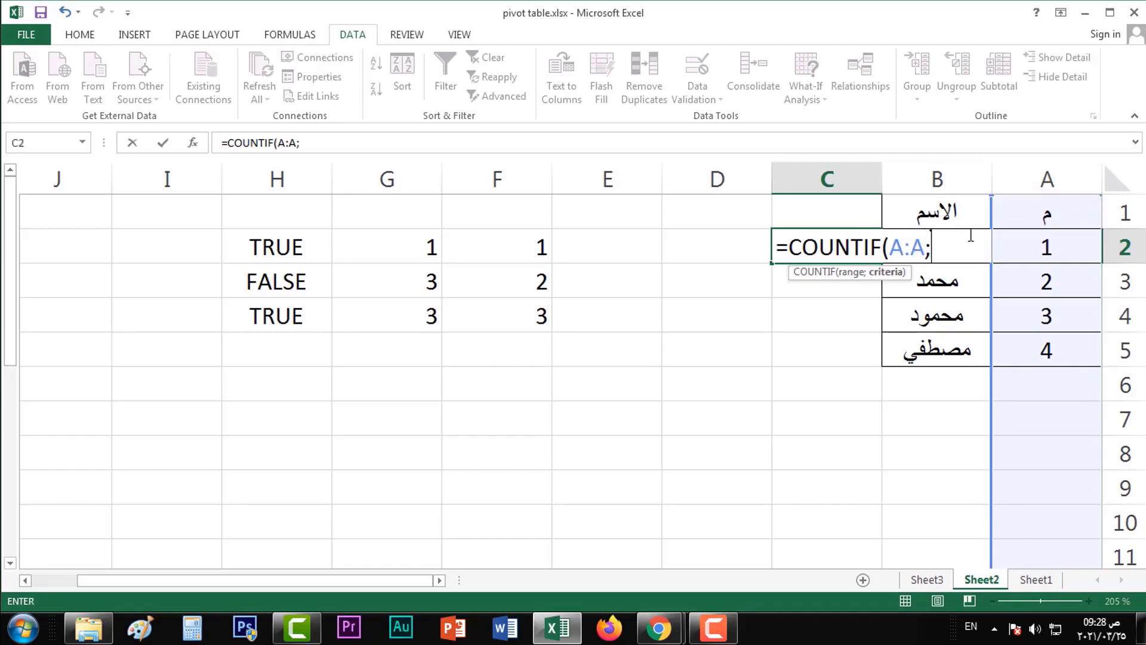
pyautogui.click(1059, 245)
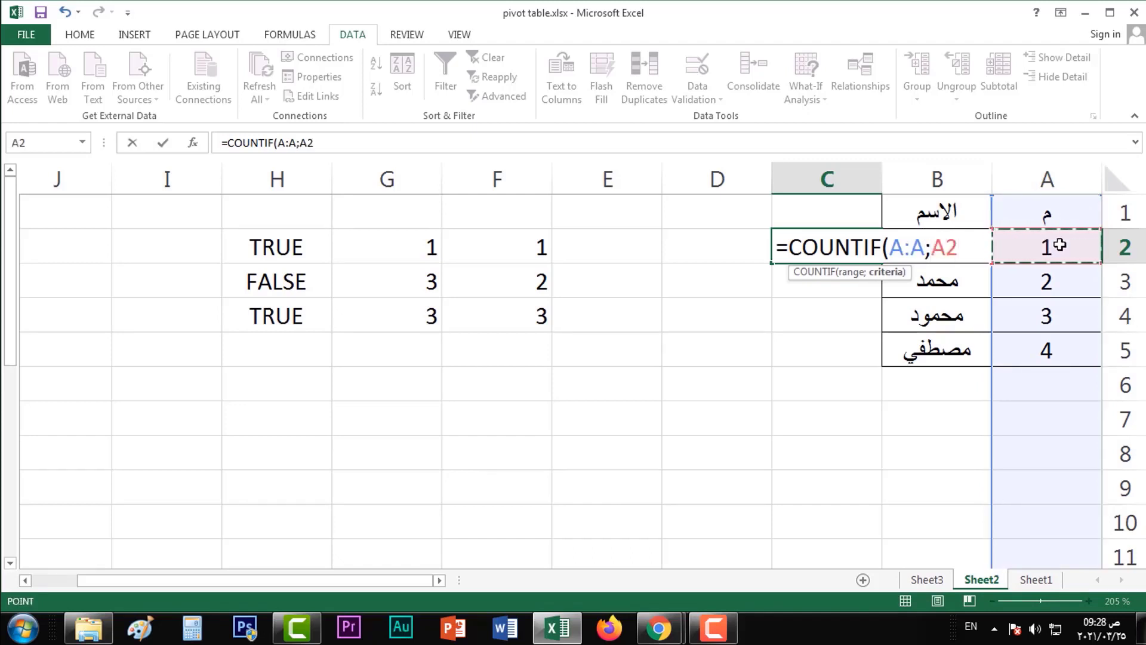
pyautogui.write(')')
pyautogui.press('Return')
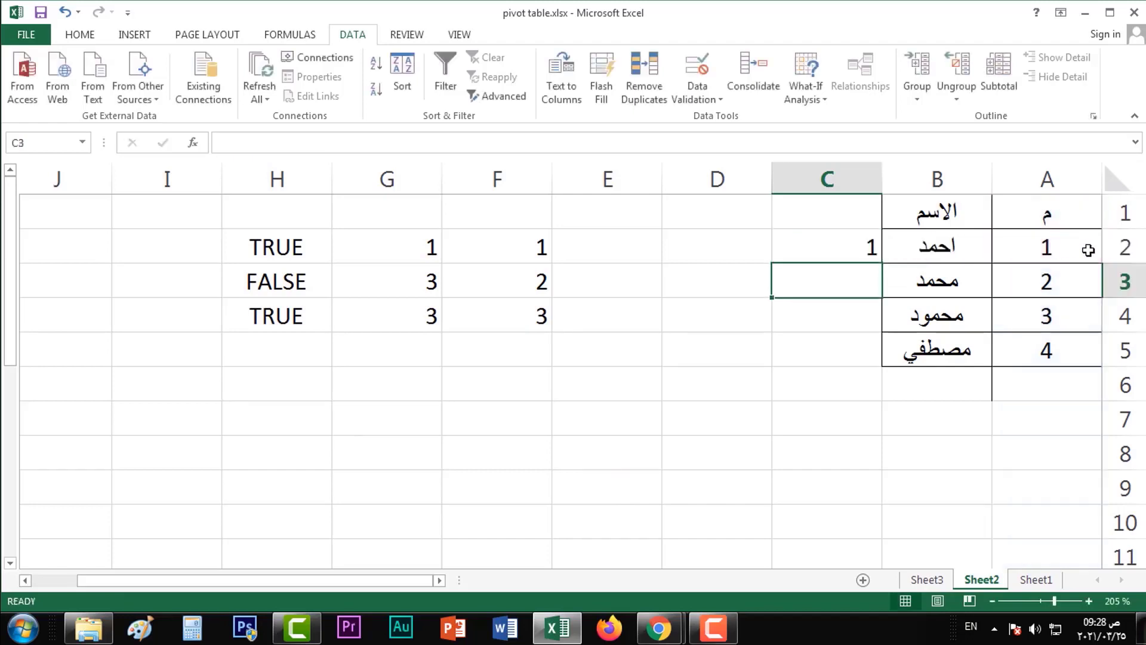
pyautogui.click(865, 249)
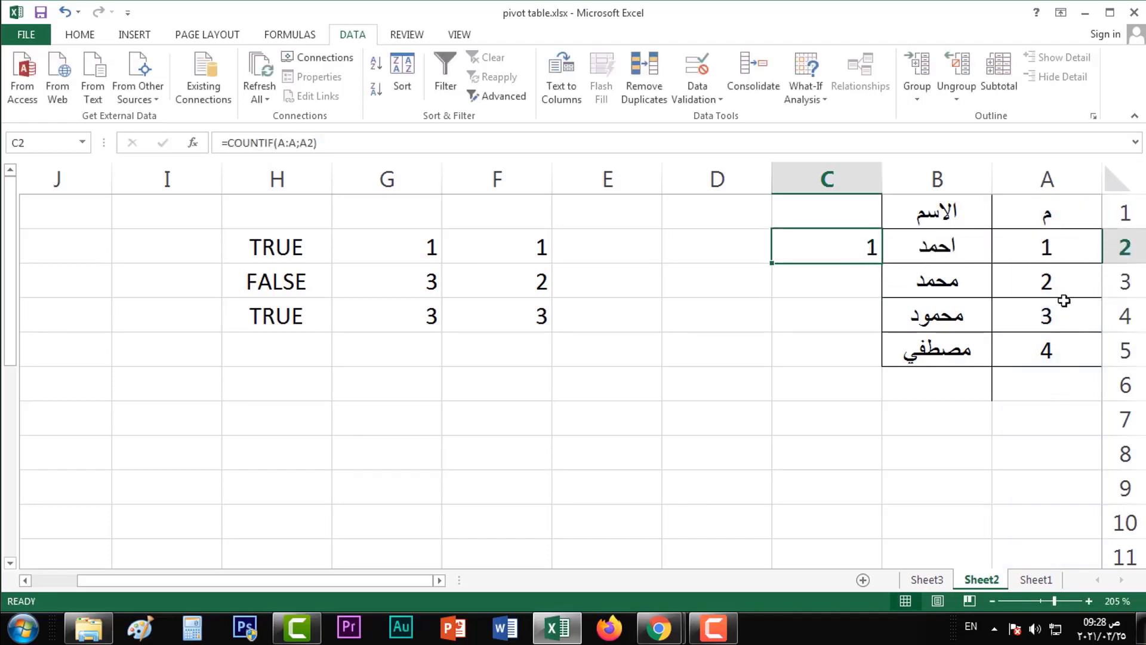
# - Add test values 1 in A6 and 4 in A7, filling the COUNTIF formula down
pyautogui.click(1044, 384)
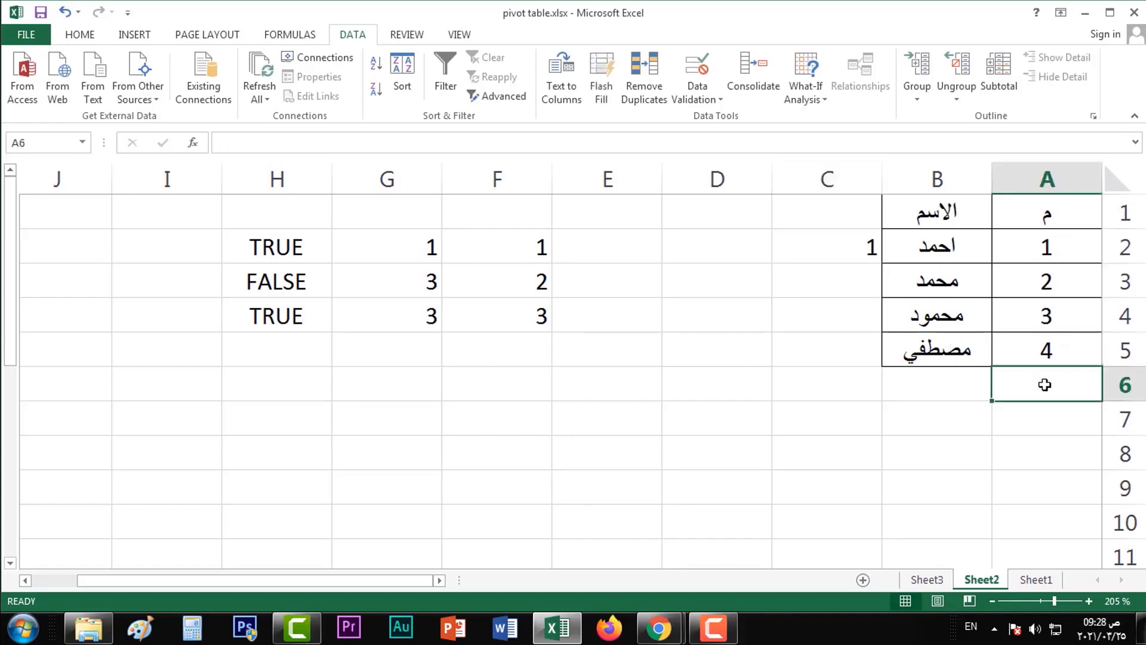
pyautogui.write('1')
pyautogui.press('Return')
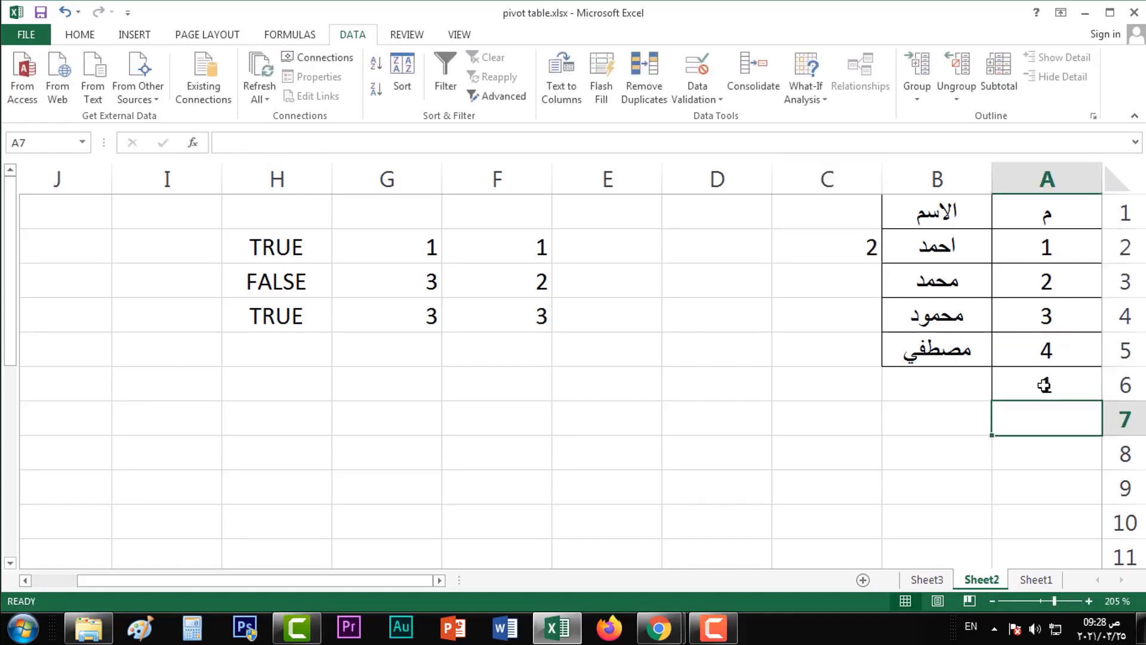
pyautogui.click(855, 250)
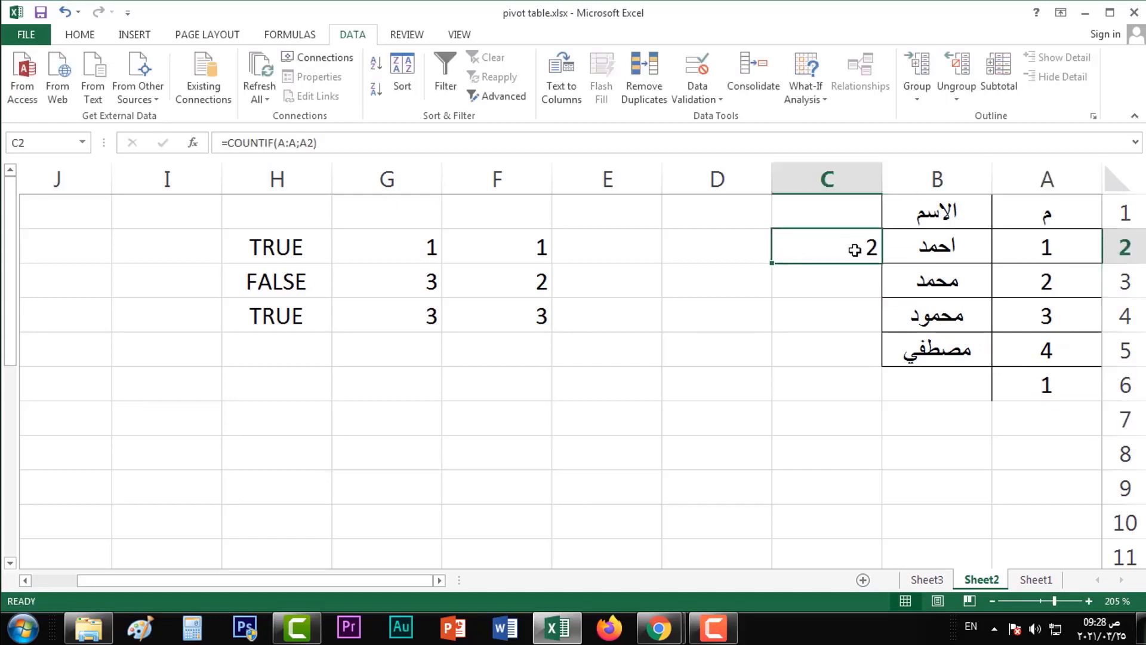
pyautogui.doubleClick(772, 263)
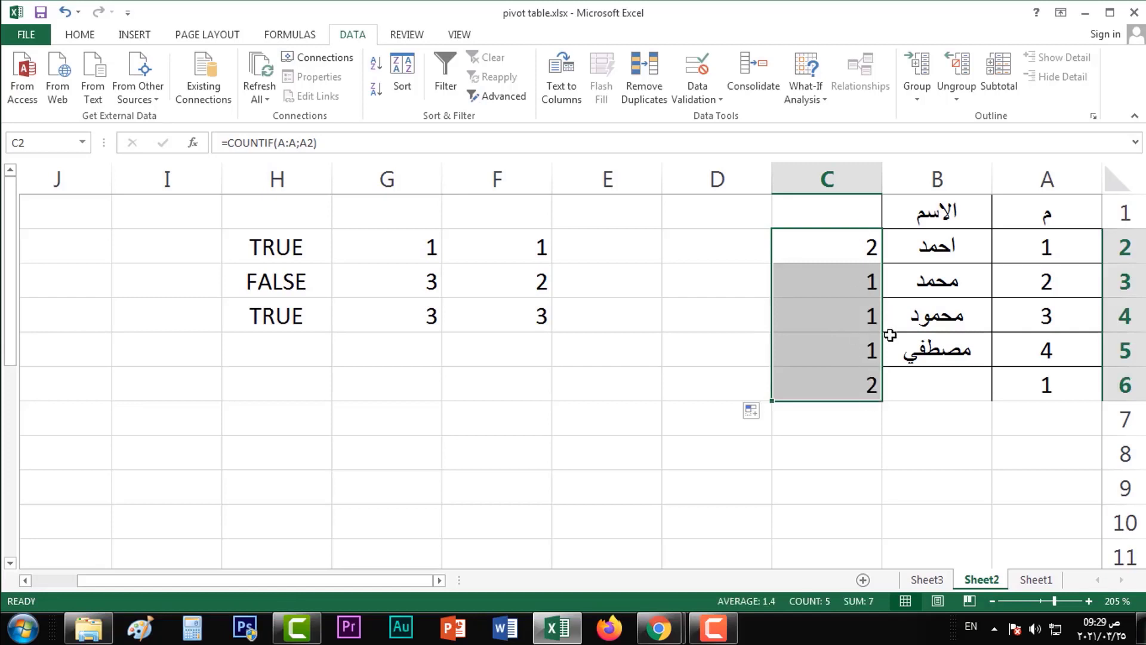
pyautogui.click(1046, 412)
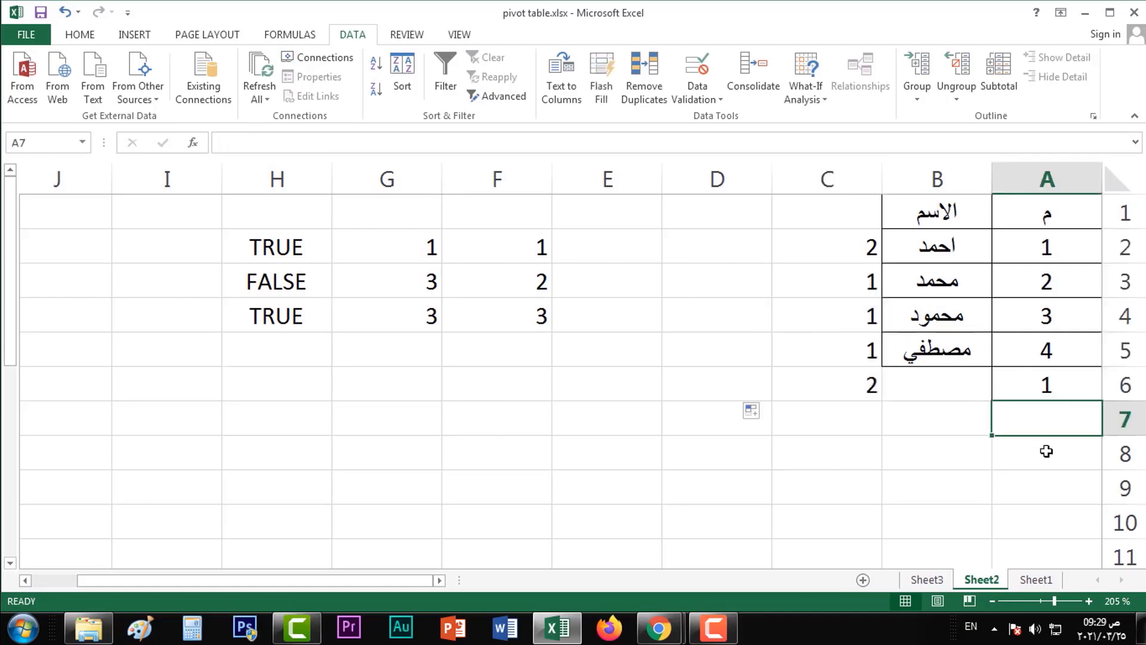
pyautogui.write('4')
pyautogui.press('Return')
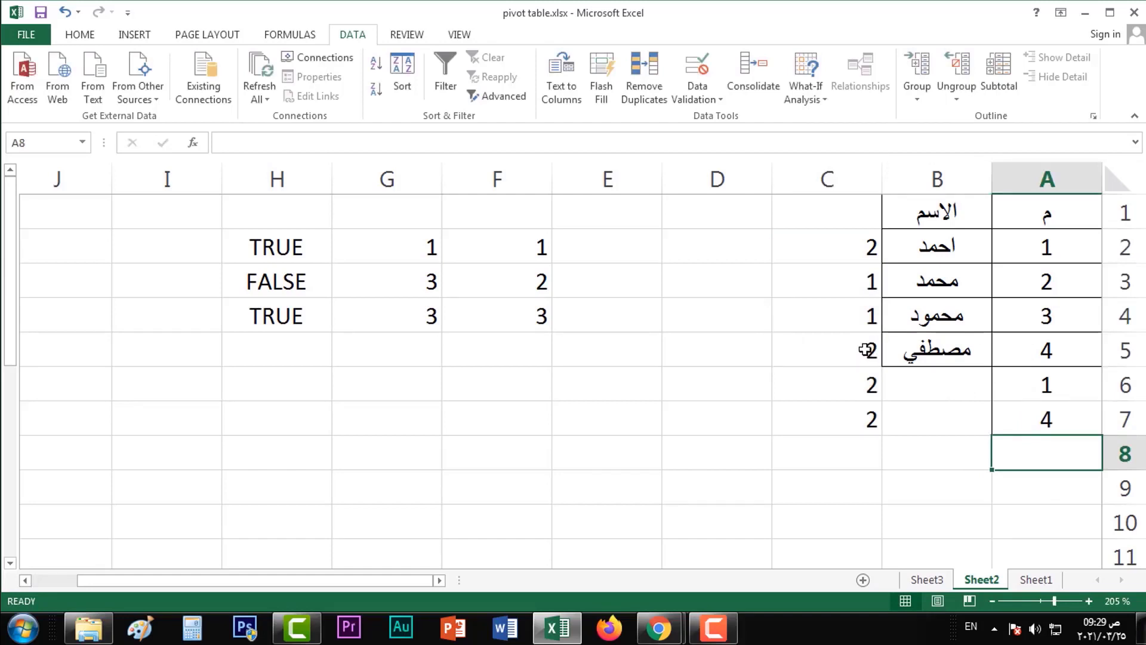
# - Copy the COUNTIF formula text from C5, then clear all of column C
pyautogui.doubleClick(866, 349)
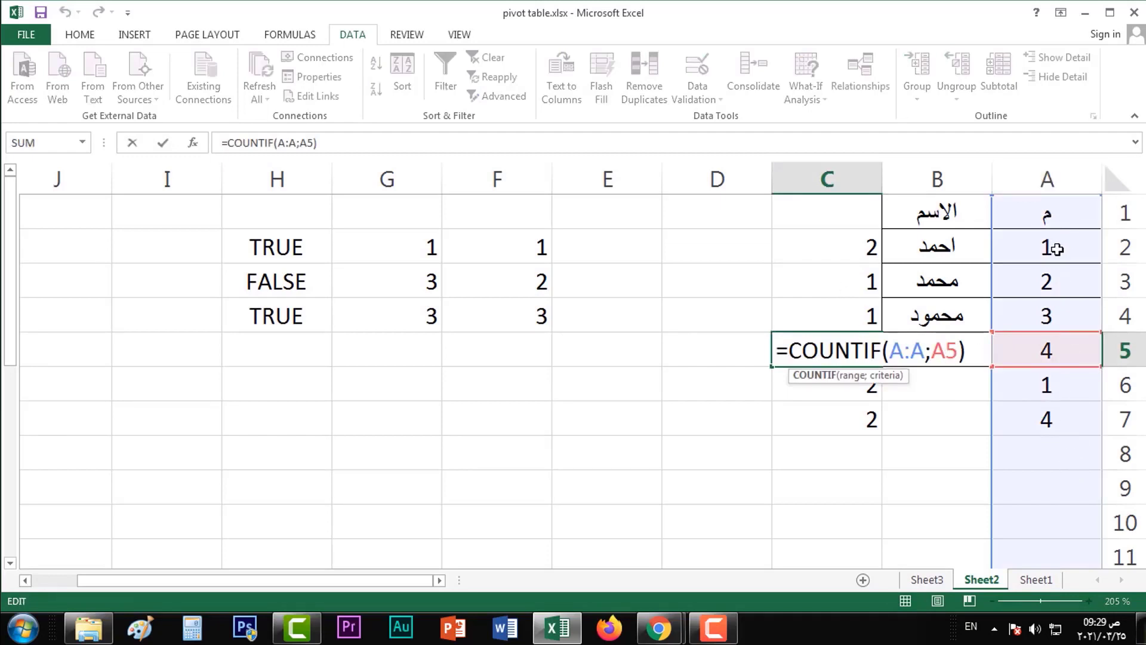
pyautogui.moveTo(975, 353); pyautogui.dragTo(789, 346)
pyautogui.hotkey('ctrl', 'c')
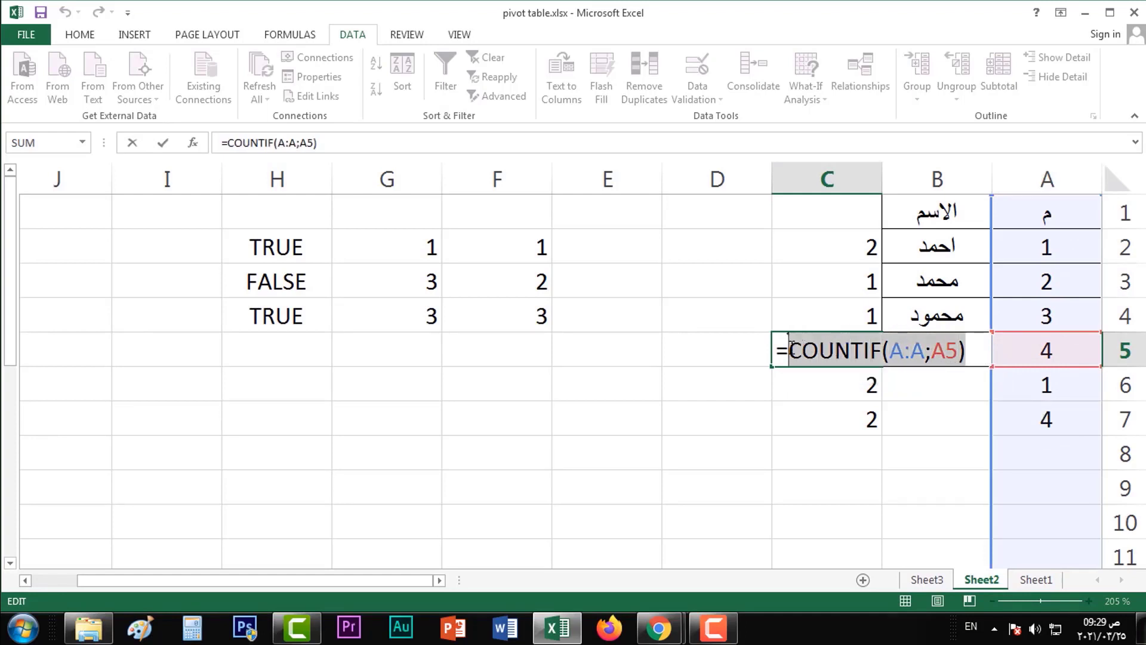
pyautogui.press('Escape')
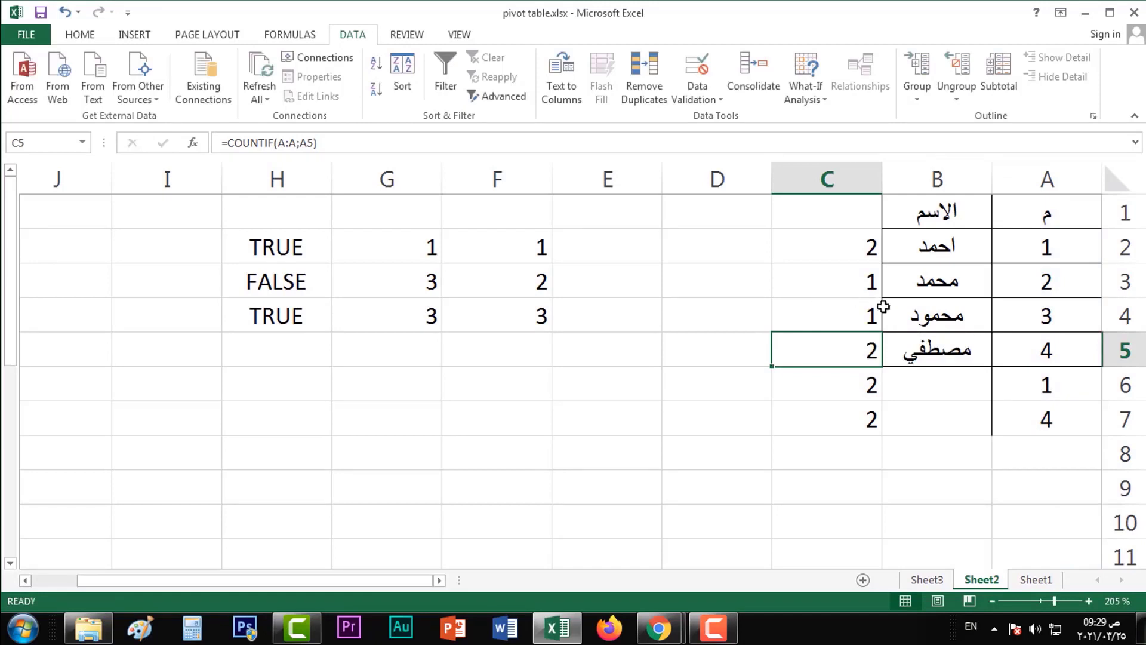
pyautogui.click(822, 173)
pyautogui.press('Delete')
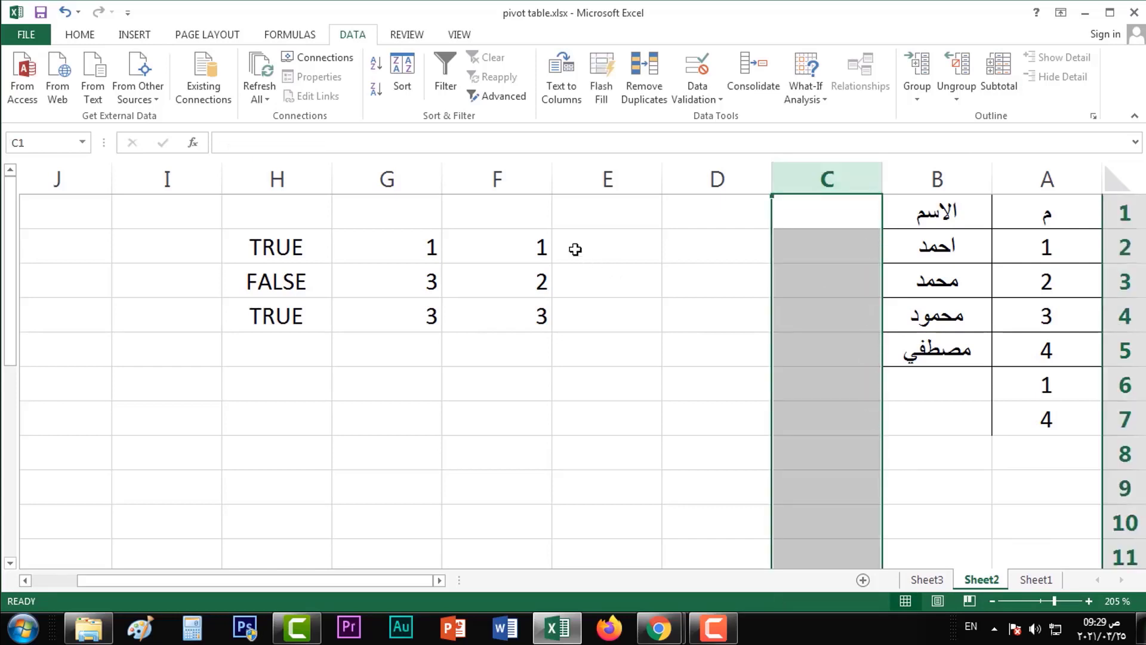
# - Clear the F2:H5 test values and select A2 down to the sheet's last row
pyautogui.moveTo(519, 247); pyautogui.dragTo(328, 335)
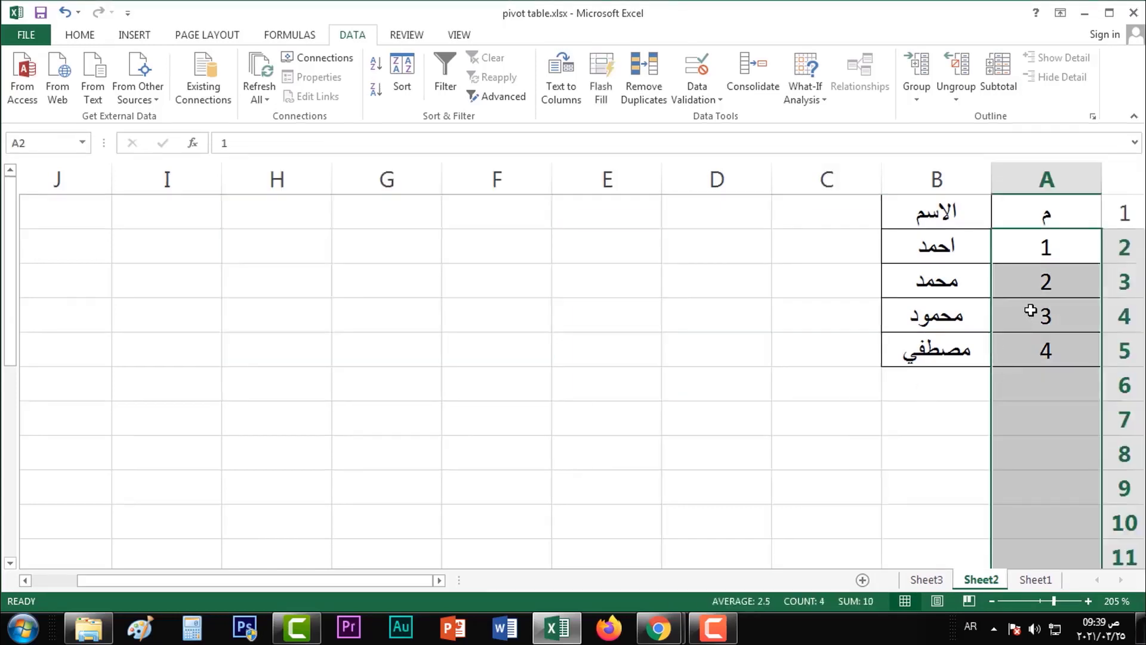
pyautogui.click(1038, 305)
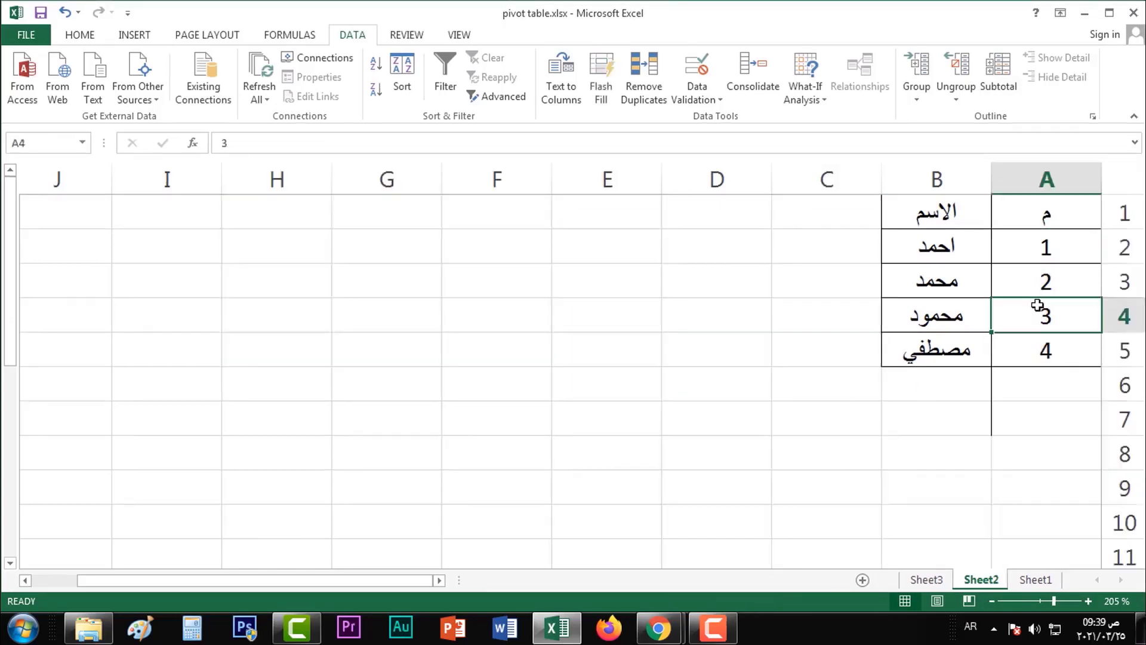
pyautogui.click(1044, 248)
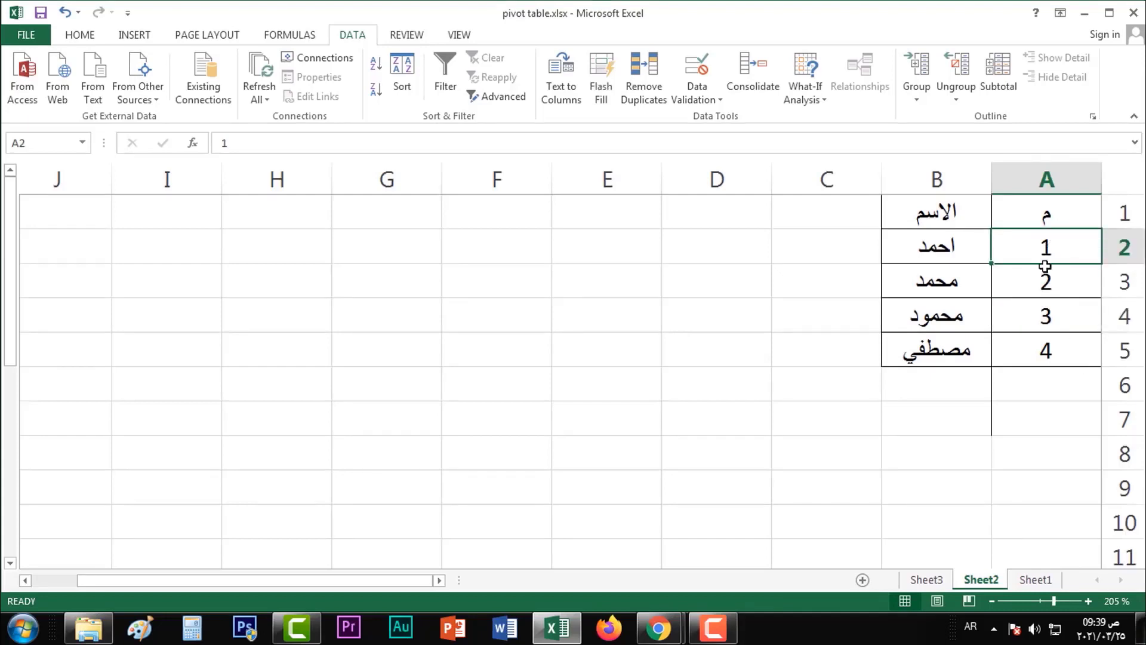
pyautogui.hotkey('ctrl', 'shift', 'Down')
pyautogui.hotkey('ctrl', 'shift', 'Down')
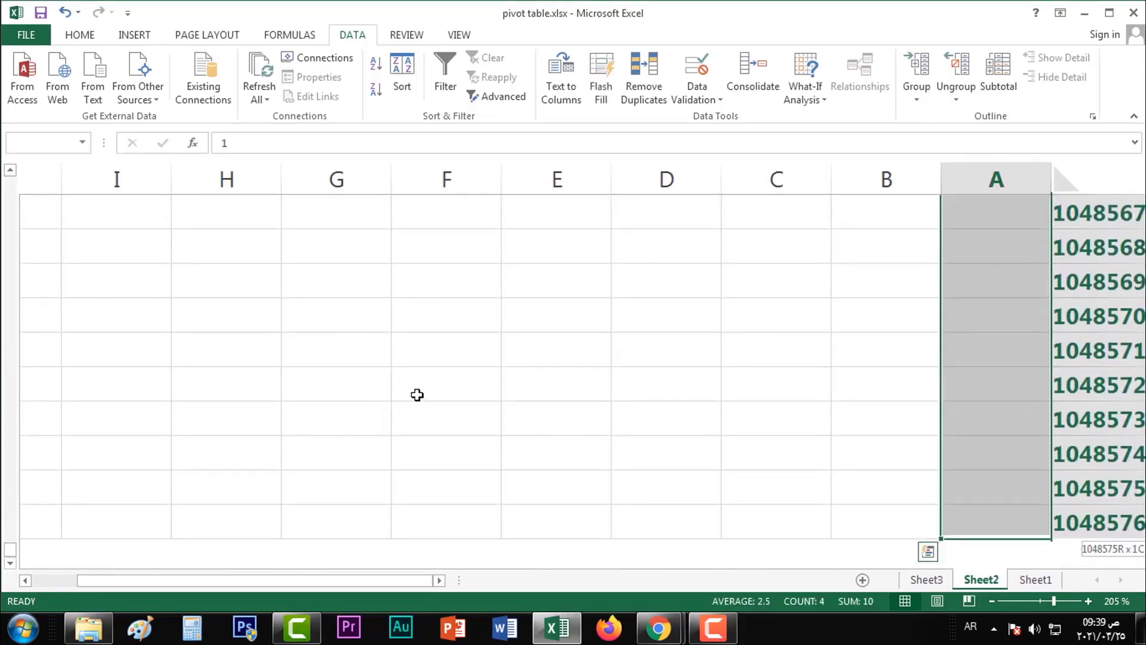
pyautogui.moveTo(9, 550); pyautogui.dragTo(8, 179)
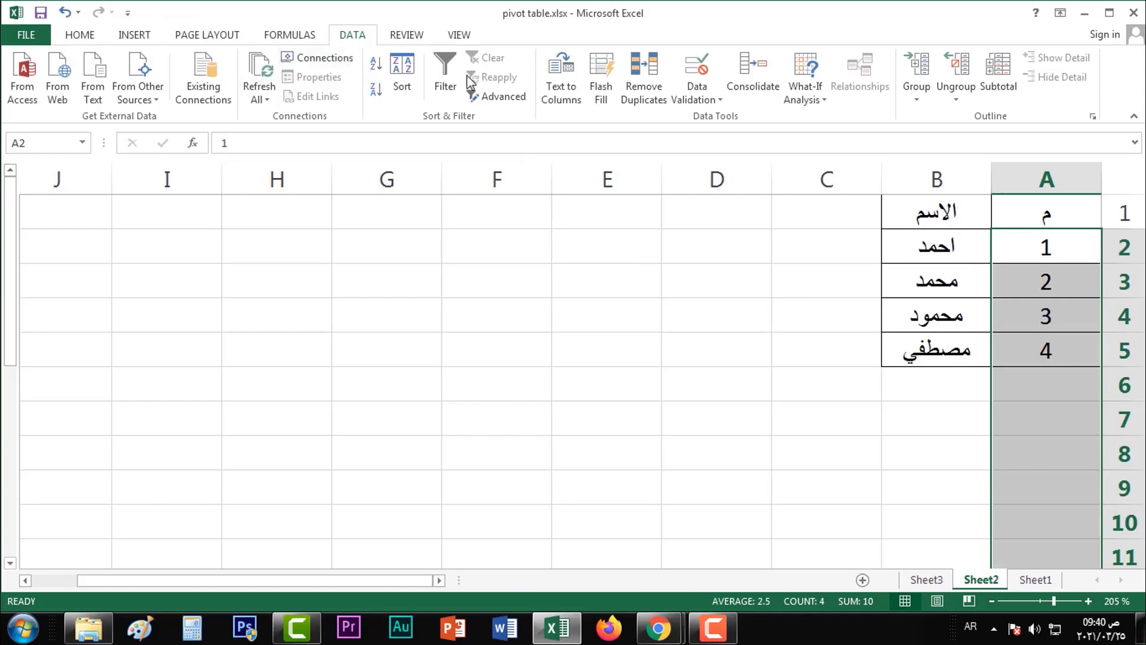
# - Set a Custom data validation rule using the pasted COUNTIF duplicate-check formula
pyautogui.click(697, 68)
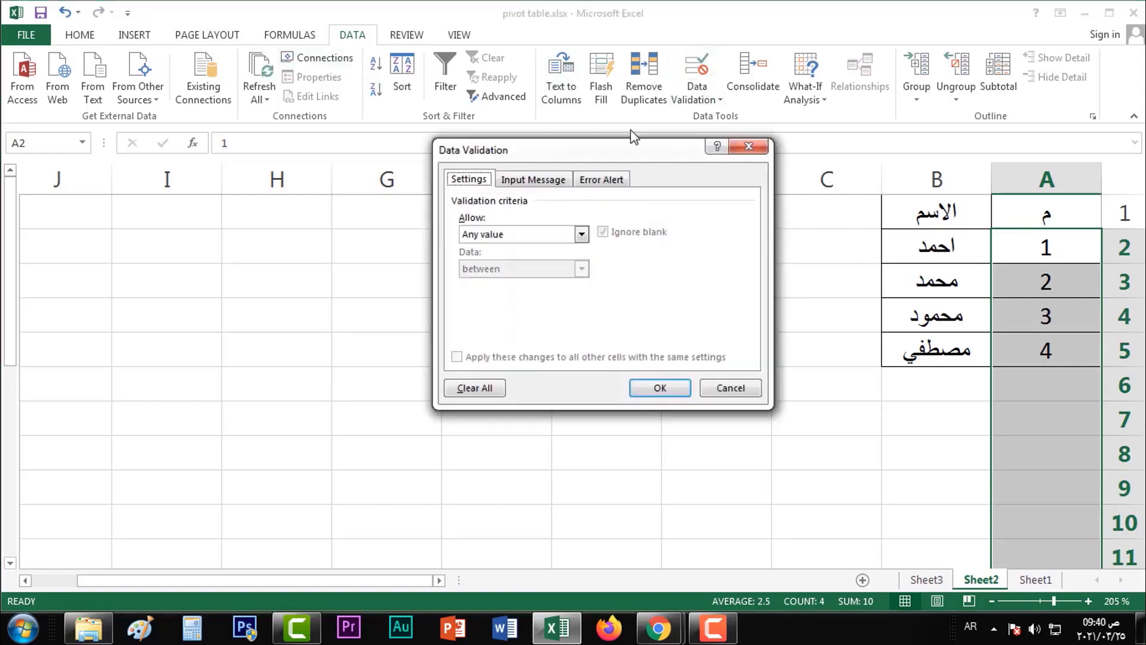
pyautogui.click(582, 235)
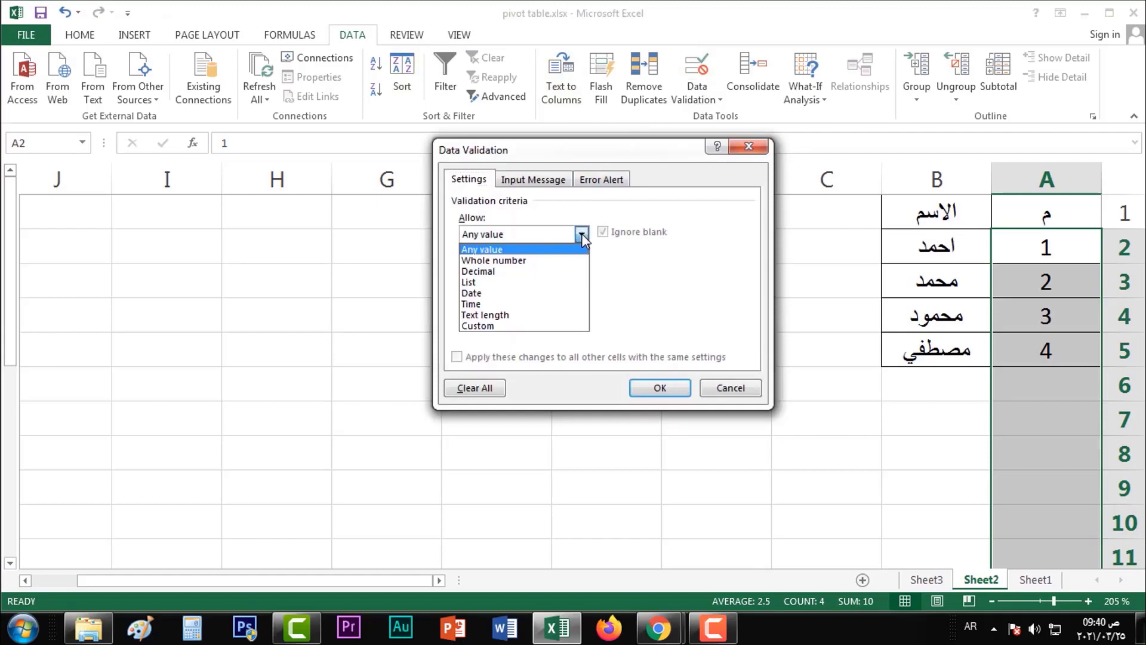
pyautogui.click(480, 326)
pyautogui.click(544, 298)
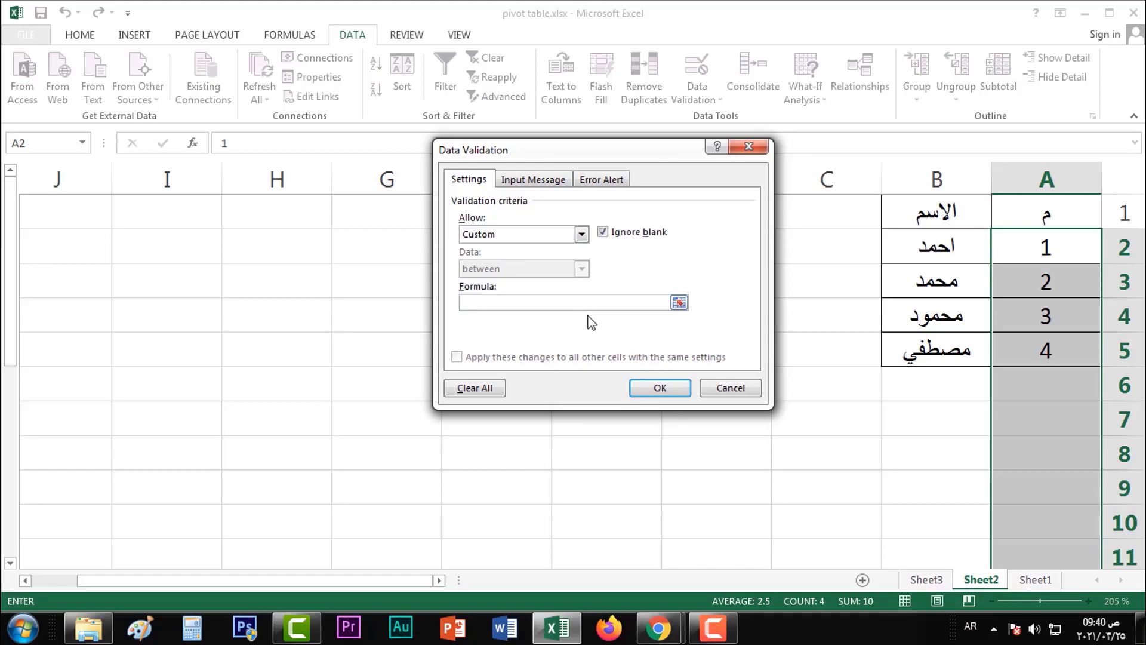
pyautogui.hotkey('ctrl', 'v')
# - Add a Stop error alert titled 'تنبيه' with message 'القيمة مكررة' and apply it
pyautogui.click(599, 181)
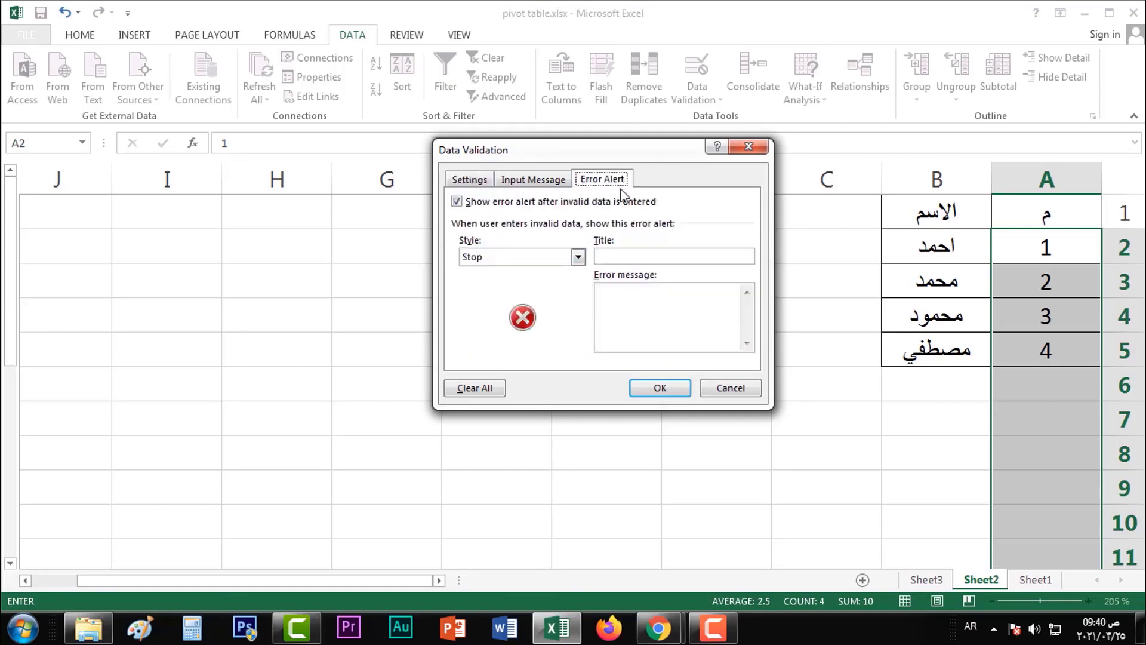
pyautogui.click(631, 257)
pyautogui.write('ت')
pyautogui.write('نبيه')
pyautogui.click(660, 304)
pyautogui.write('قي')
pyautogui.write('مة مكررة')
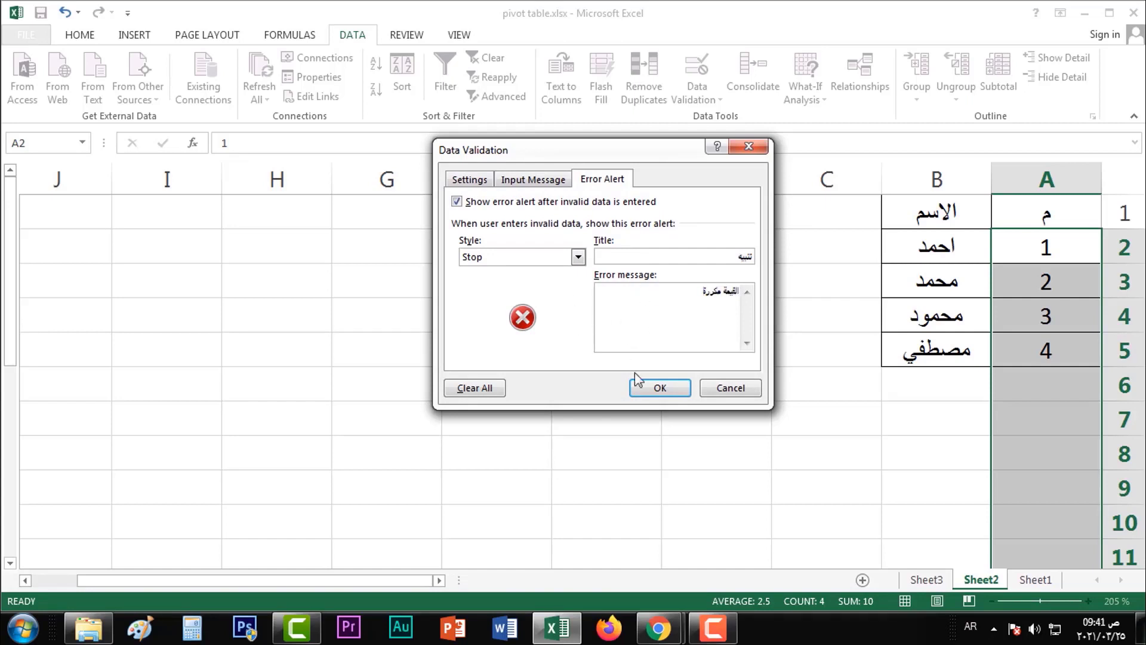
pyautogui.click(662, 391)
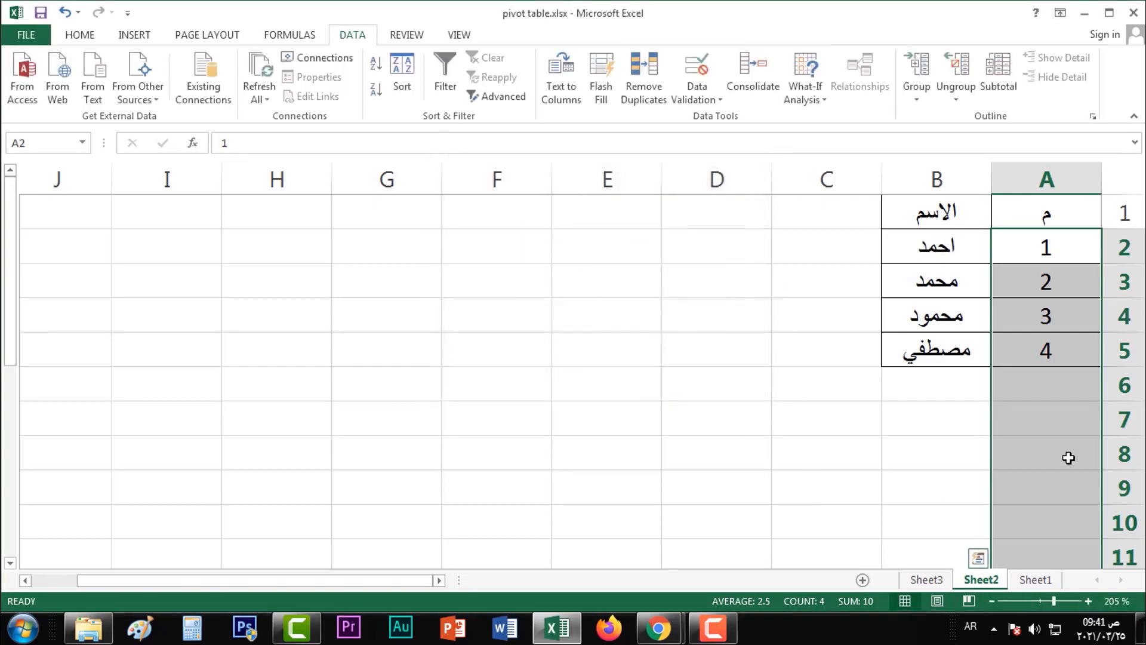
pyautogui.click(1039, 388)
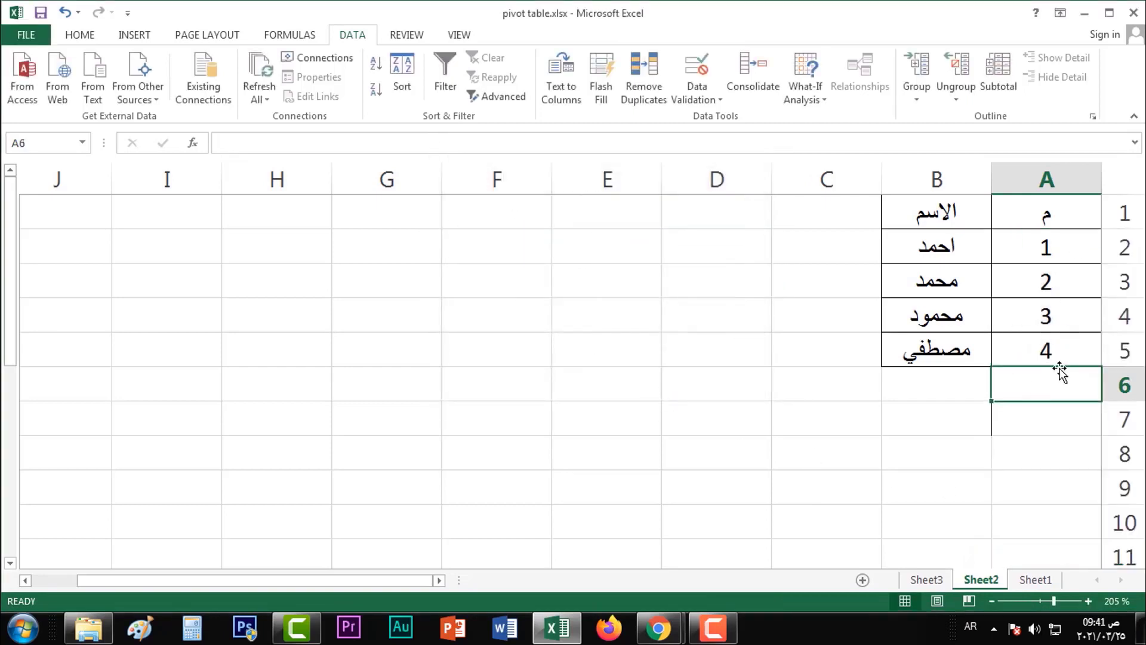
pyautogui.write('1')
pyautogui.press('Return')
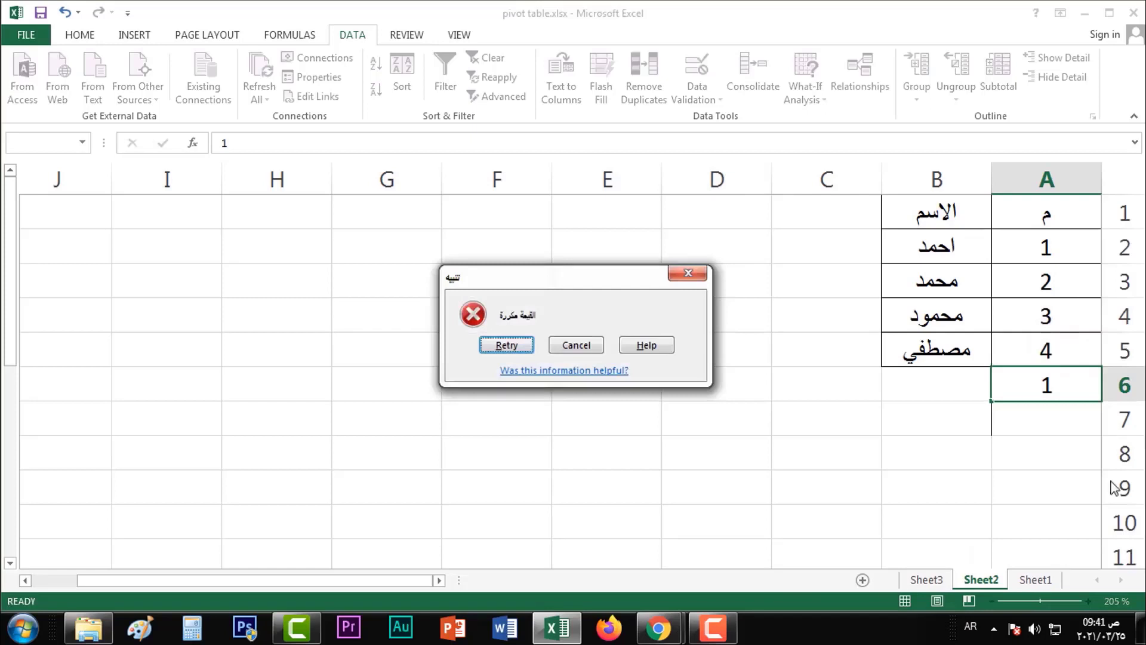
pyautogui.click(577, 347)
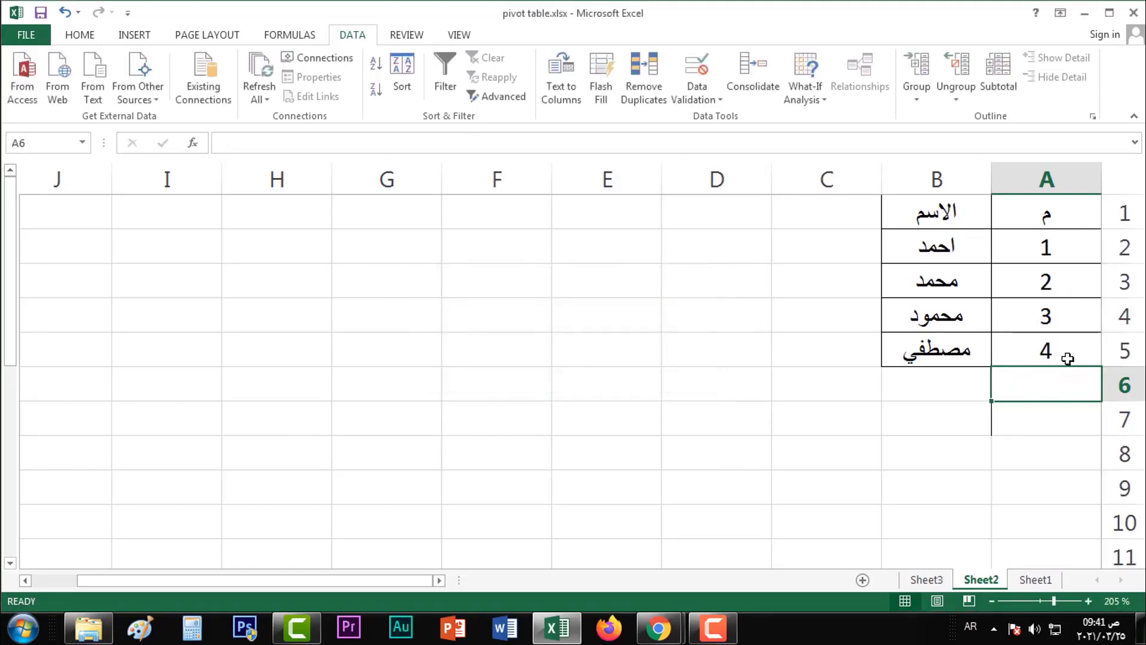
pyautogui.write('3')
pyautogui.press('Return')
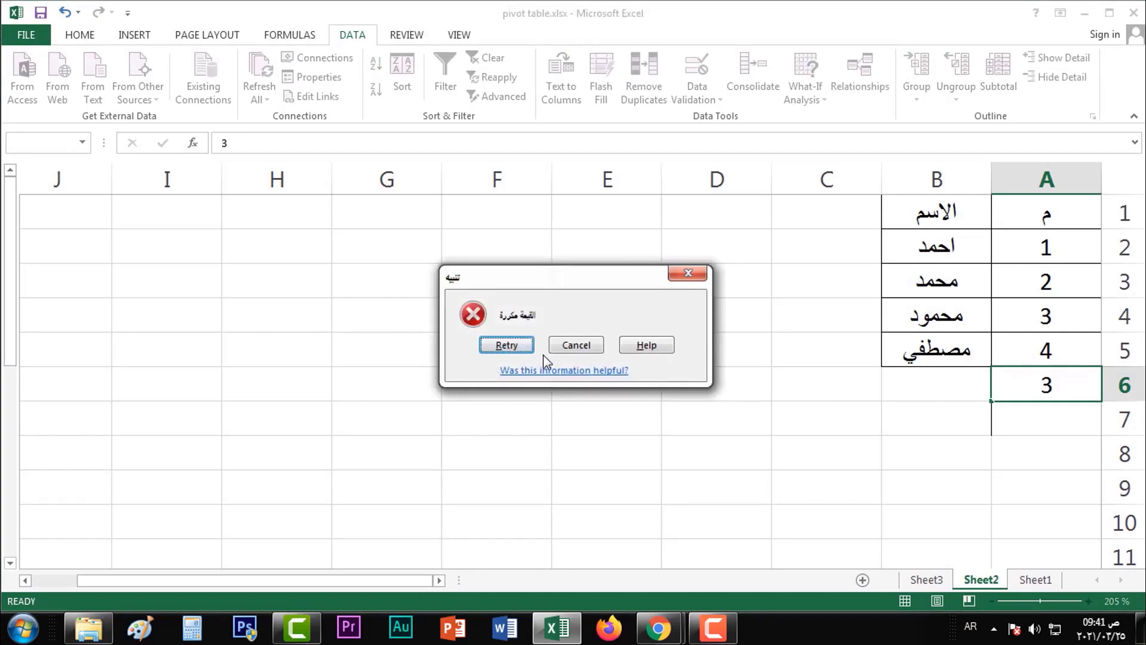
pyautogui.click(577, 345)
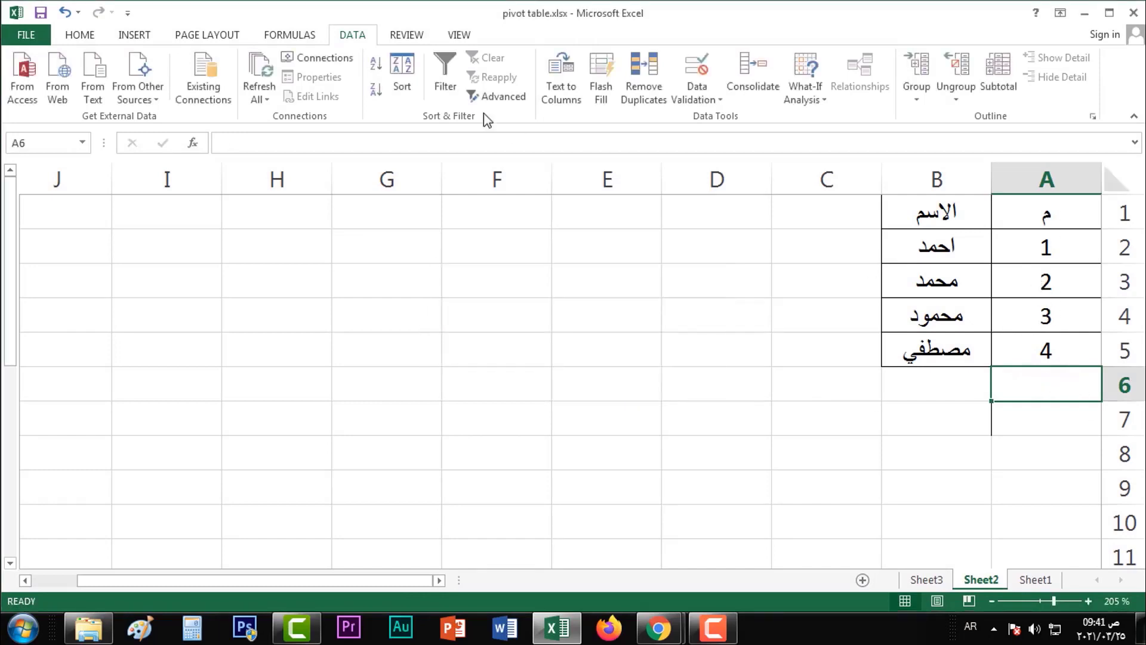
pyautogui.click(691, 69)
pyautogui.click(470, 179)
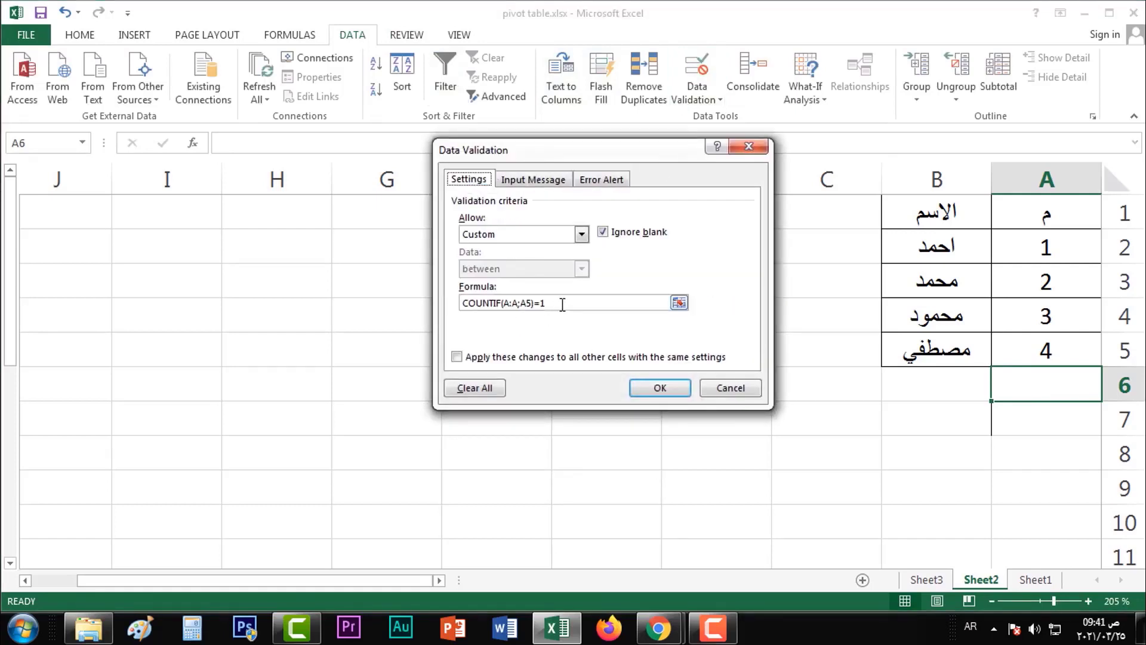
pyautogui.click(730, 388)
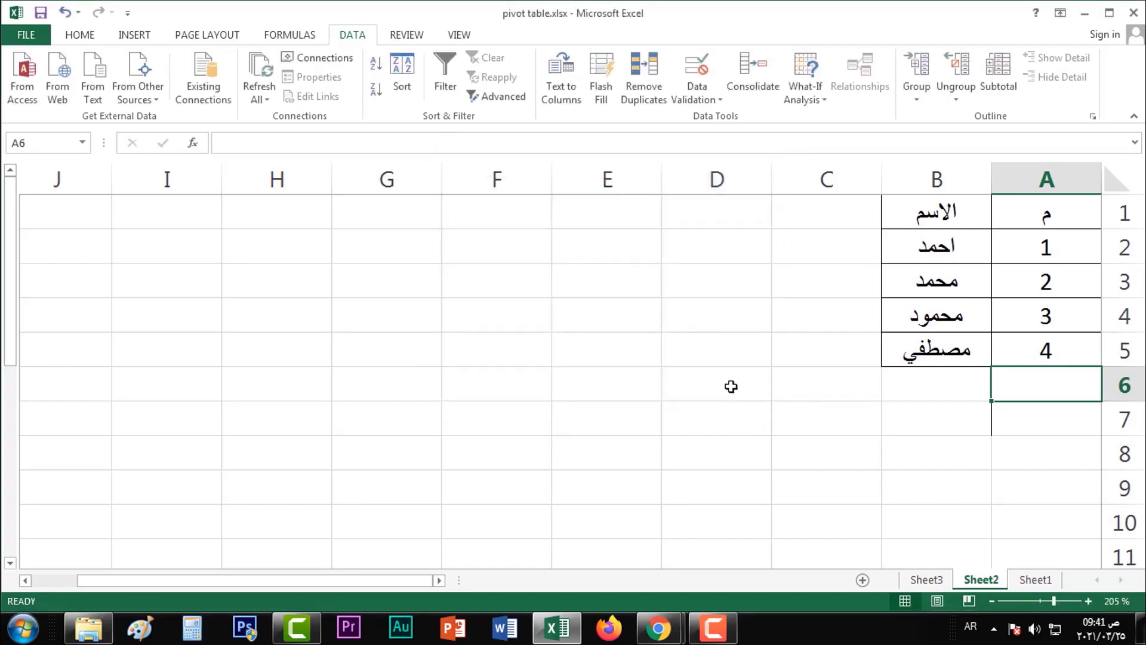